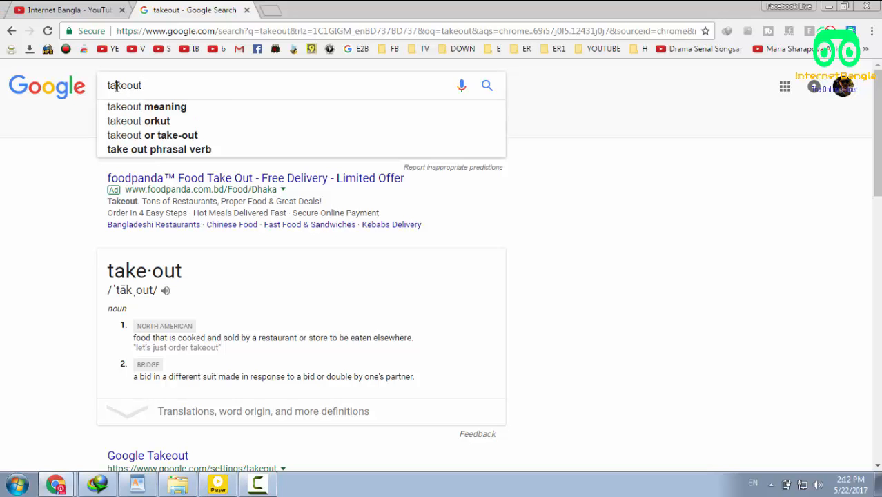
Open the Google Takeout page from the search results for takeout and reload it
{"action": "left_click", "coordinate": [247, 11]}
{"action": "key", "text": "ctrl+shift+t"}
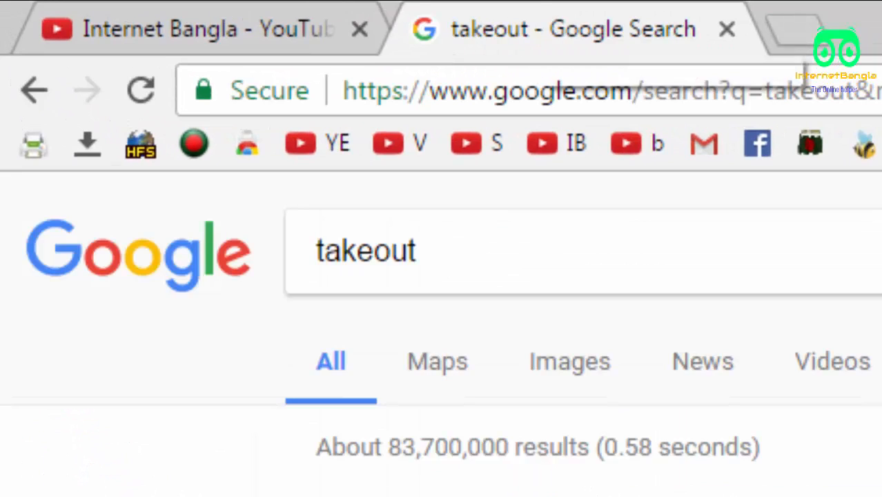
{"action": "scroll", "coordinate": [442, 345], "scroll_direction": "down", "scroll_amount": 4}
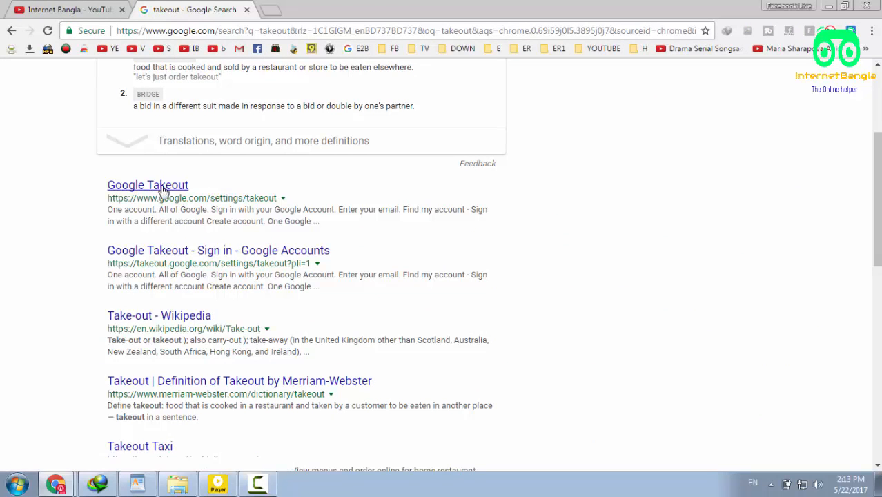
{"action": "left_click", "coordinate": [163, 187]}
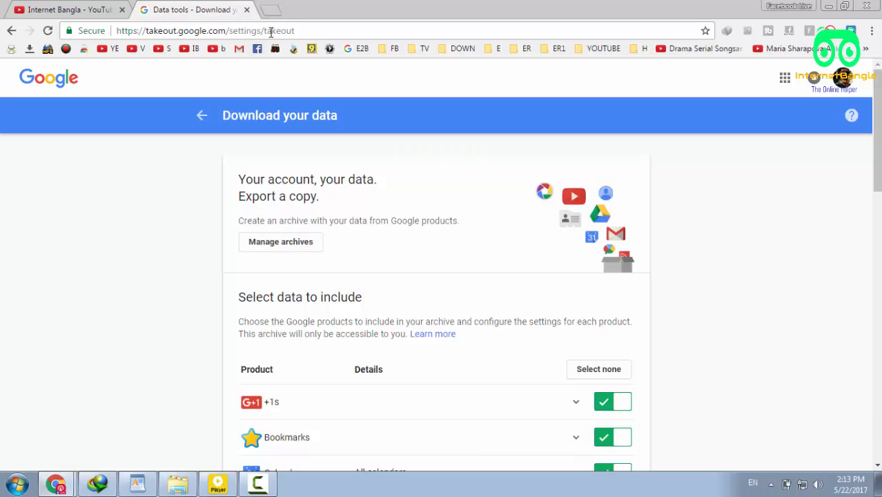
{"action": "key", "text": "F5"}
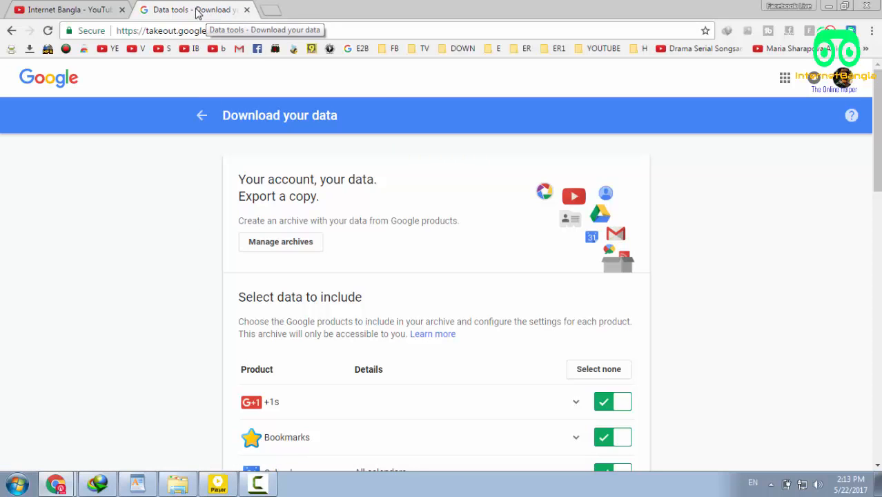
Deselect all products in the data export and include only YouTube
{"action": "scroll", "coordinate": [473, 174], "scroll_direction": "down", "scroll_amount": 3}
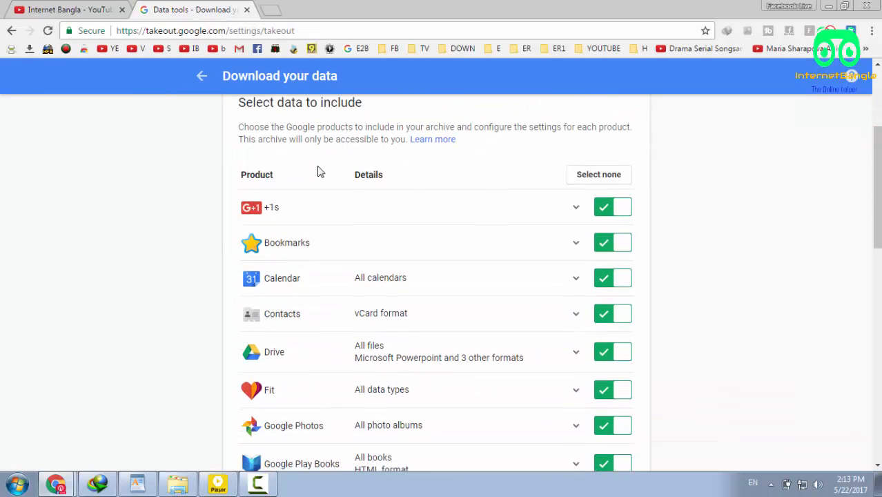
{"action": "left_click", "coordinate": [599, 175]}
{"action": "scroll", "coordinate": [668, 179], "scroll_direction": "down", "scroll_amount": 3}
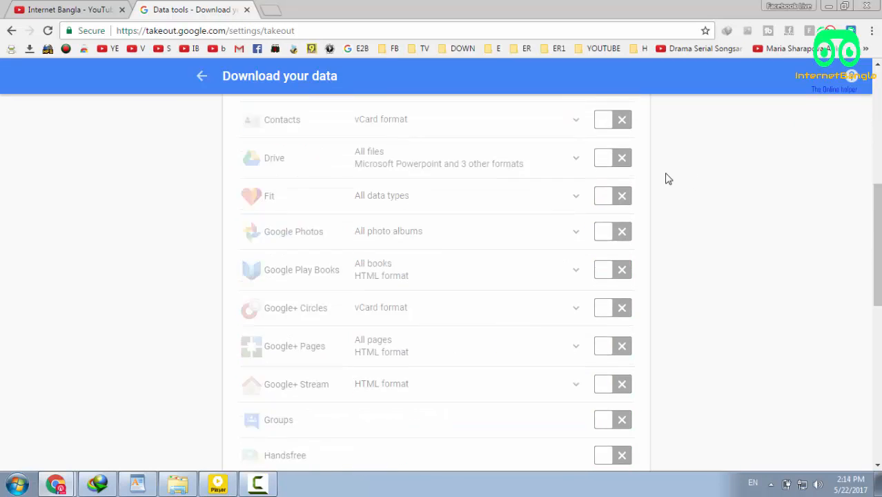
{"action": "scroll", "coordinate": [287, 163], "scroll_direction": "up", "scroll_amount": 1}
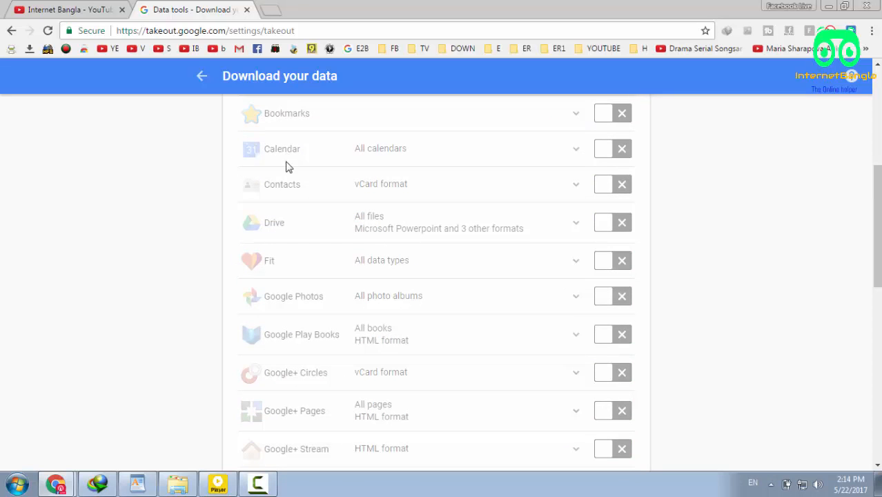
{"action": "scroll", "coordinate": [349, 173], "scroll_direction": "down", "scroll_amount": 3}
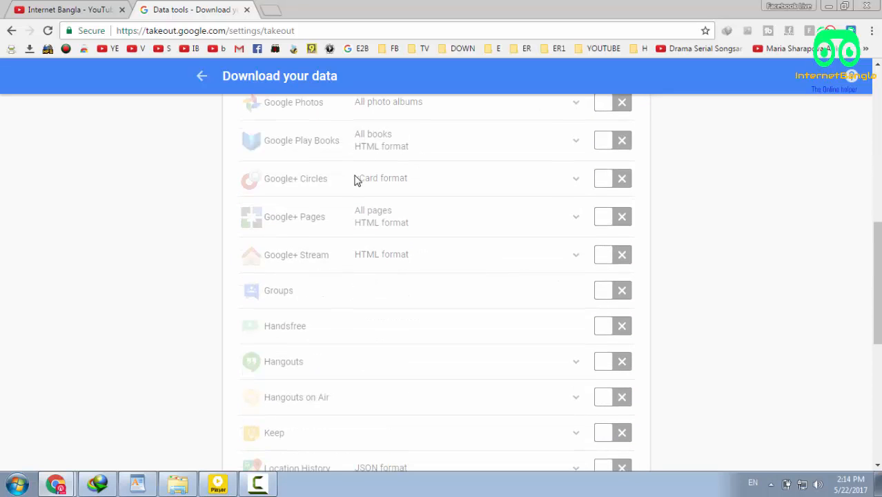
{"action": "scroll", "coordinate": [354, 181], "scroll_direction": "down", "scroll_amount": 6}
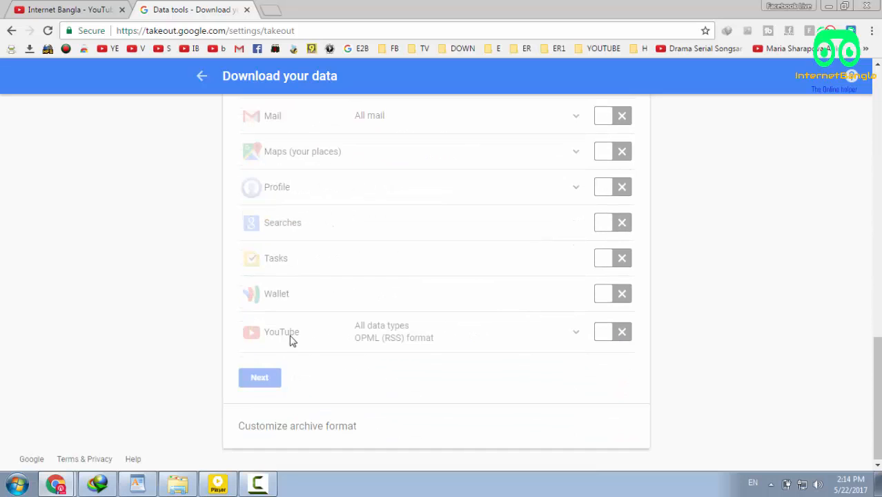
{"action": "left_click", "coordinate": [617, 340]}
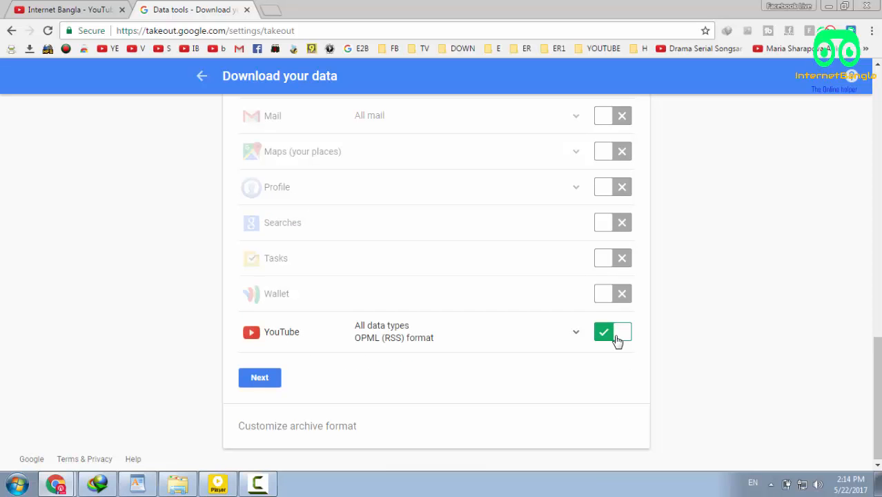
{"action": "scroll", "coordinate": [492, 324], "scroll_direction": "up", "scroll_amount": 5}
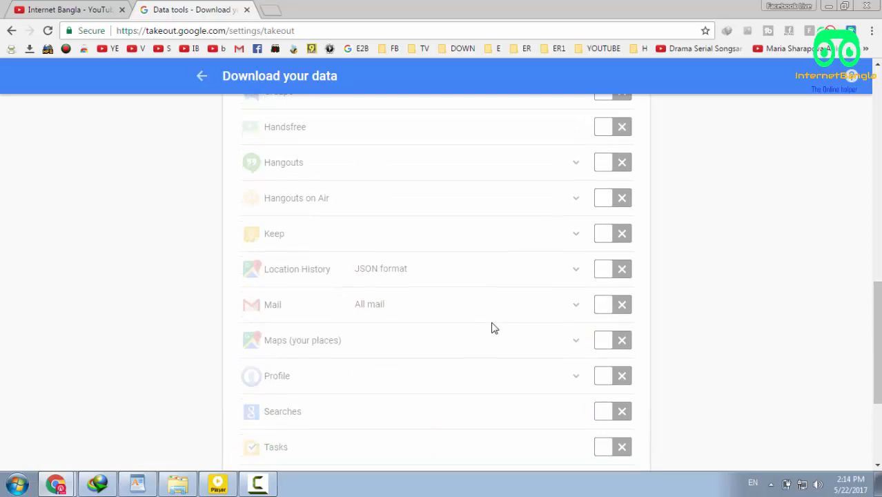
{"action": "scroll", "coordinate": [329, 191], "scroll_direction": "up", "scroll_amount": 3}
{"action": "scroll", "coordinate": [315, 179], "scroll_direction": "up", "scroll_amount": 3}
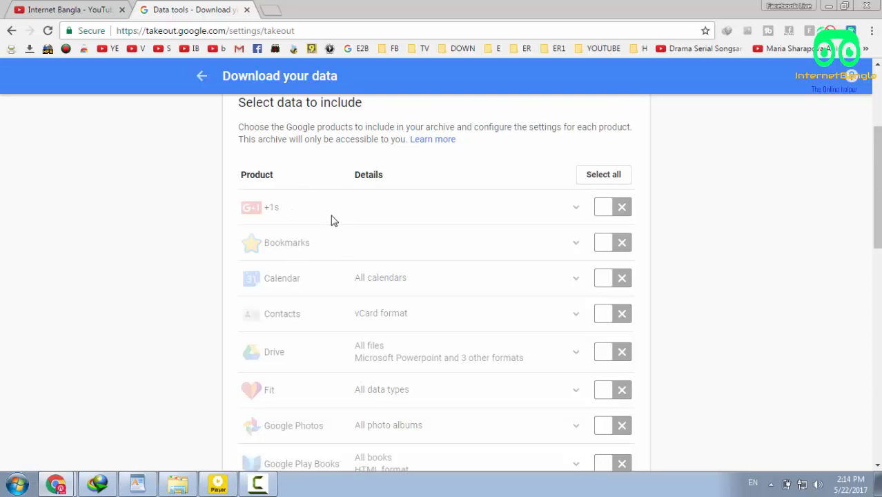
{"action": "scroll", "coordinate": [390, 309], "scroll_direction": "down", "scroll_amount": 3}
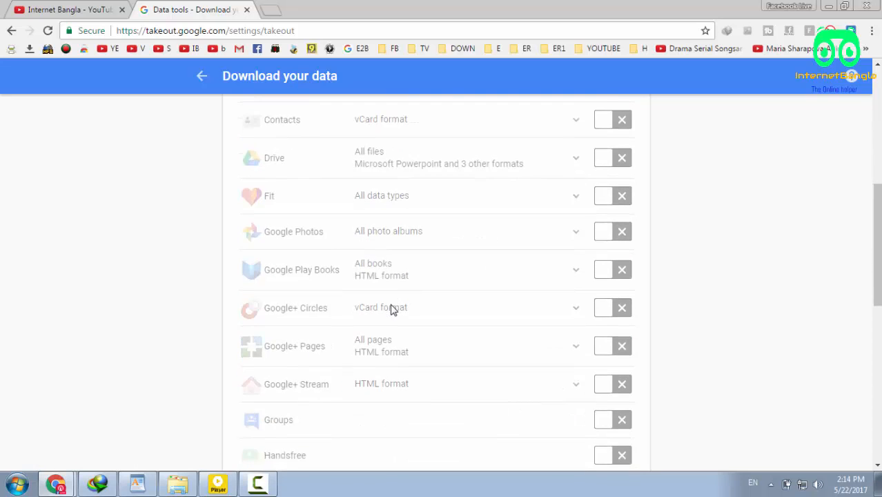
{"action": "scroll", "coordinate": [399, 301], "scroll_direction": "down", "scroll_amount": 3}
{"action": "left_click", "coordinate": [610, 261]}
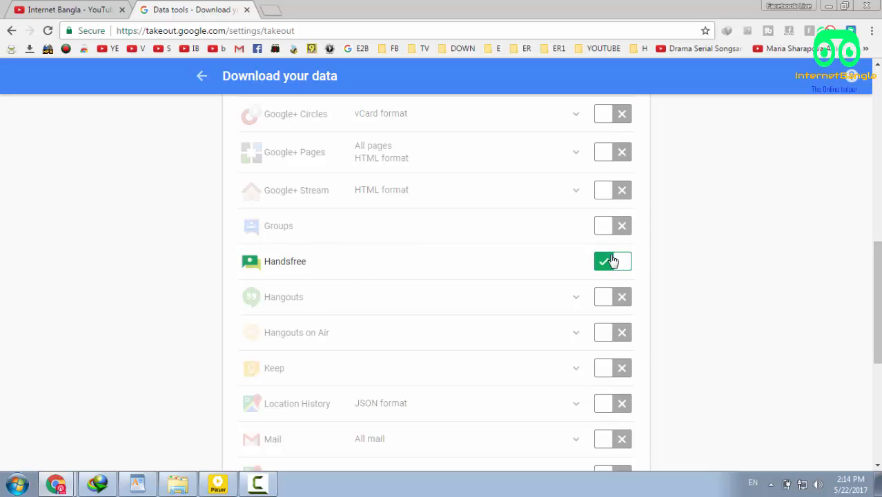
{"action": "left_click", "coordinate": [614, 261]}
Proceed to the archive format settings with YouTube selected and keep .zip as the file type
{"action": "scroll", "coordinate": [701, 260], "scroll_direction": "down", "scroll_amount": 5}
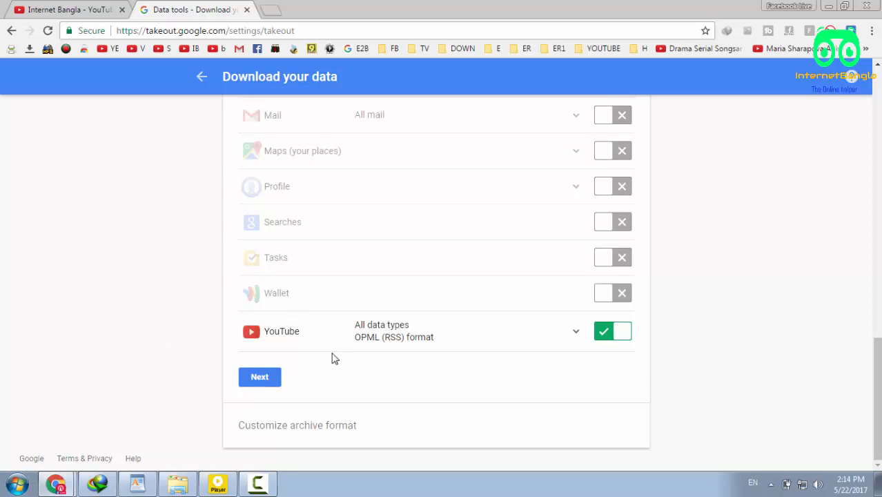
{"action": "left_click", "coordinate": [262, 378]}
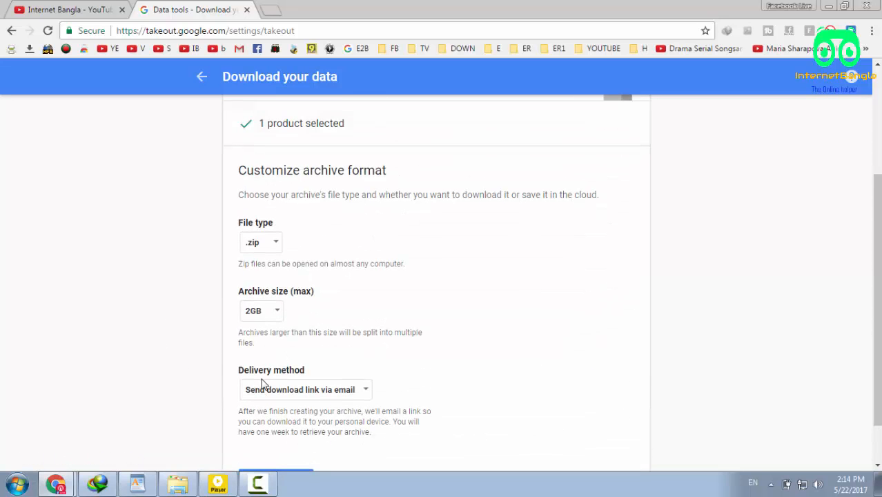
{"action": "left_click", "coordinate": [275, 247]}
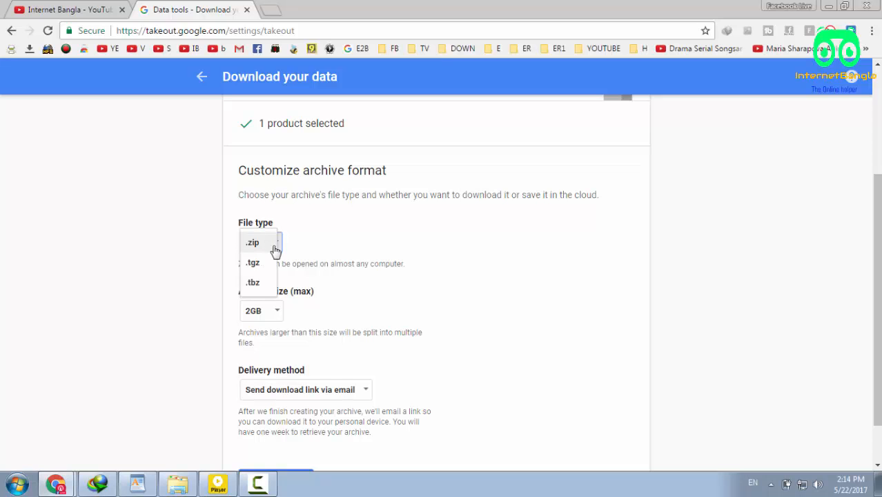
{"action": "left_click", "coordinate": [311, 238]}
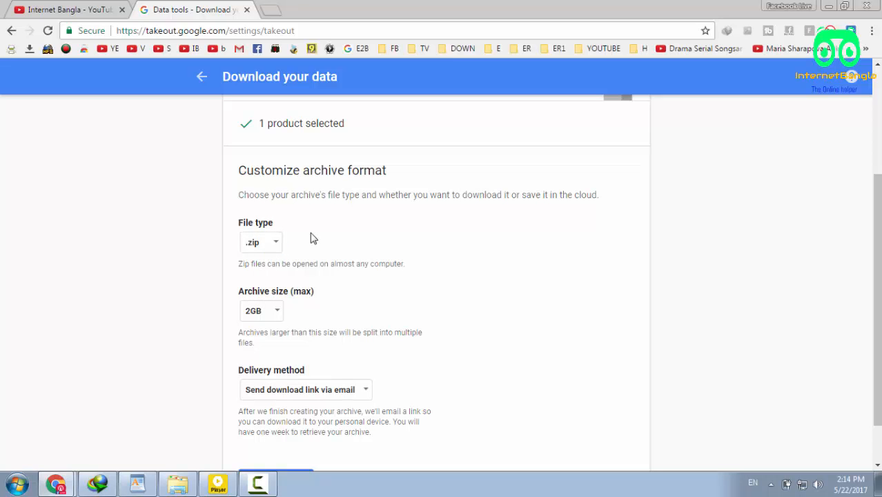
Review the available size limits and set the maximum archive size to 1GB
{"action": "left_click", "coordinate": [277, 315]}
{"action": "left_click", "coordinate": [370, 299]}
{"action": "left_click", "coordinate": [278, 316]}
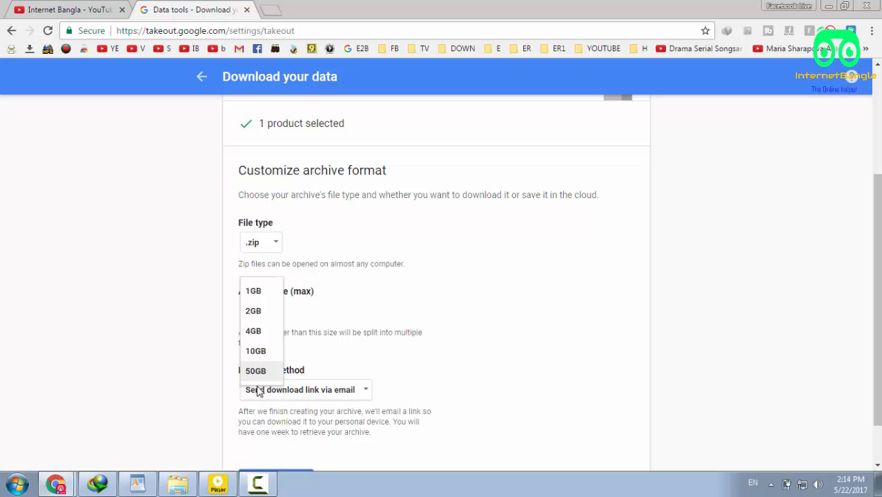
{"action": "left_click", "coordinate": [334, 297]}
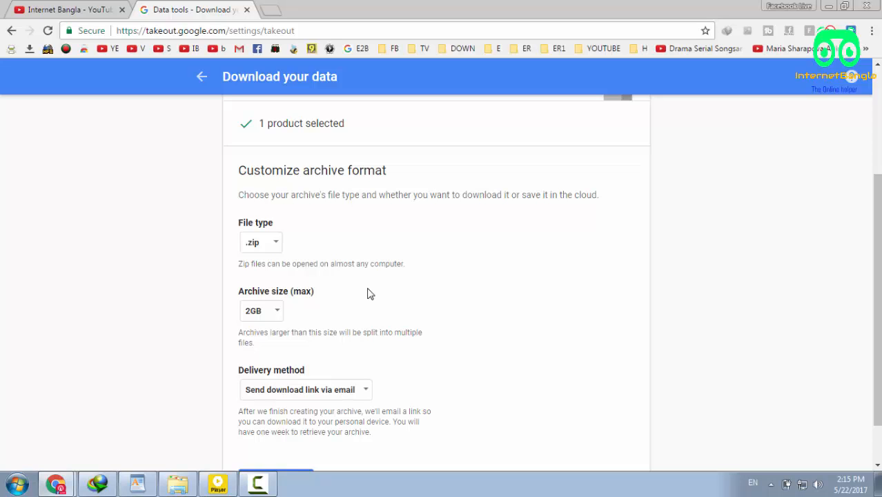
{"action": "left_click", "coordinate": [275, 313]}
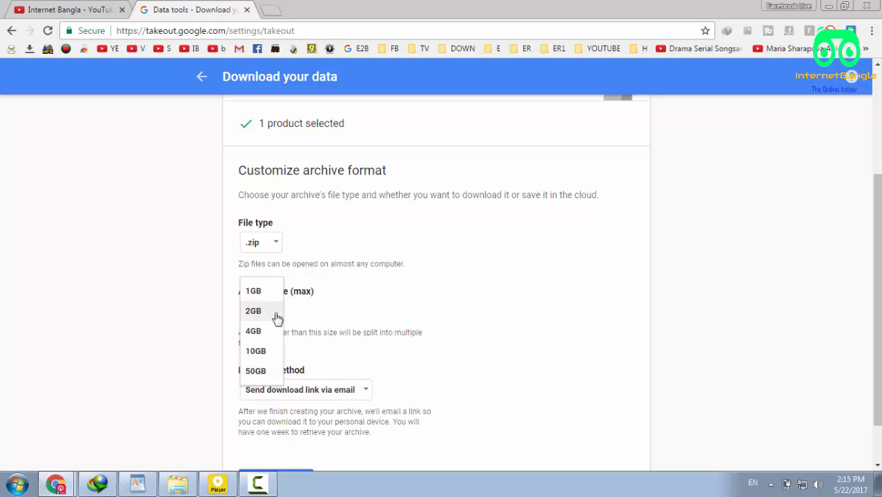
{"action": "left_click", "coordinate": [268, 295]}
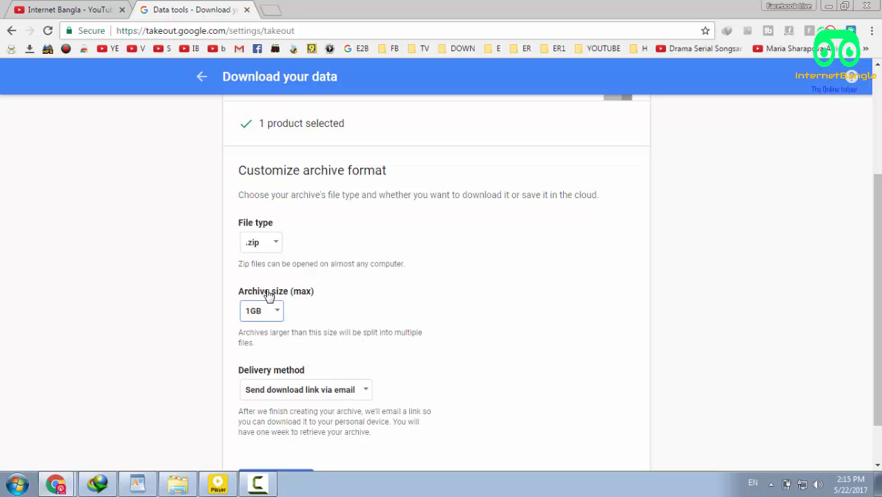
{"action": "left_click", "coordinate": [313, 311]}
Keep sending the download link via email as the delivery method and create the archive
{"action": "scroll", "coordinate": [347, 300], "scroll_direction": "down", "scroll_amount": 2}
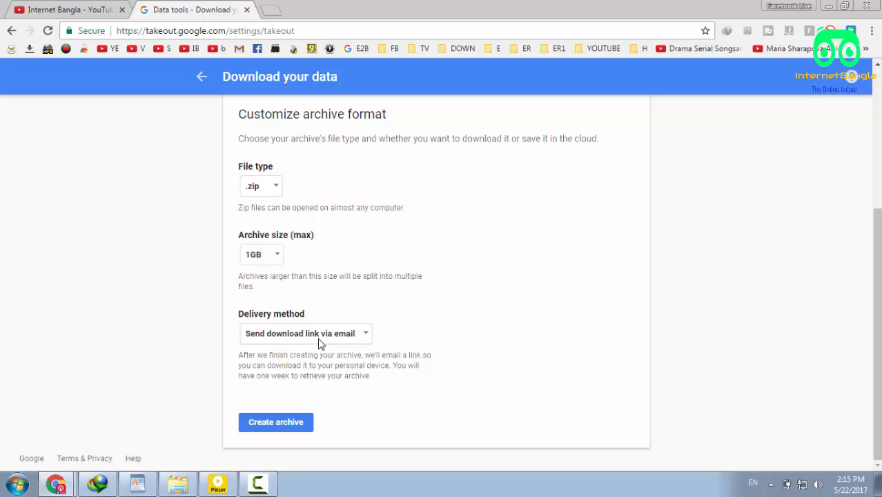
{"action": "left_click", "coordinate": [366, 337]}
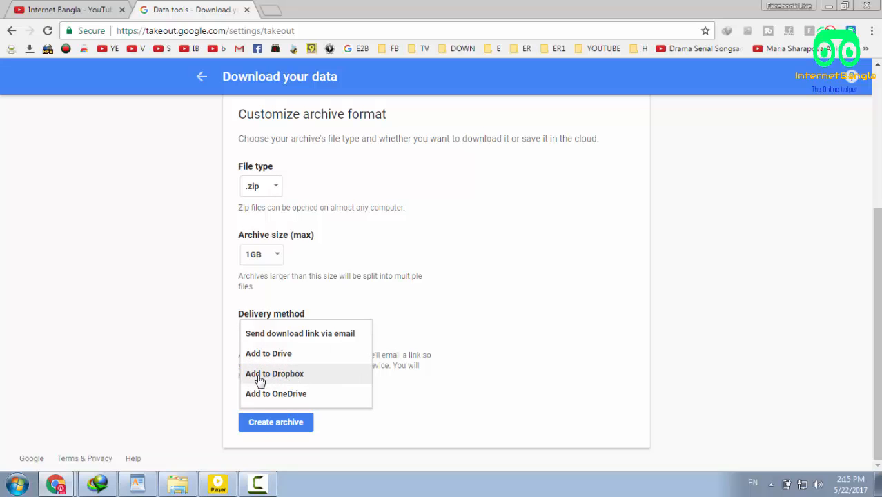
{"action": "left_click", "coordinate": [386, 315]}
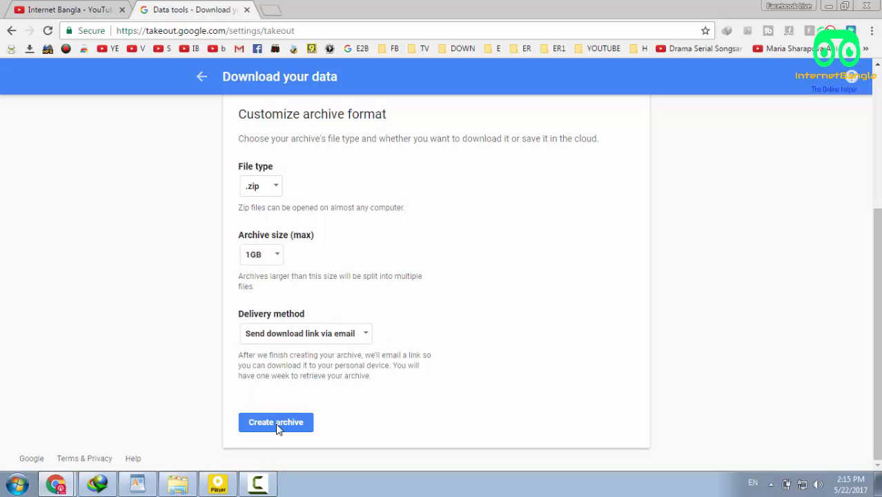
{"action": "scroll", "coordinate": [364, 337], "scroll_direction": "up", "scroll_amount": 4}
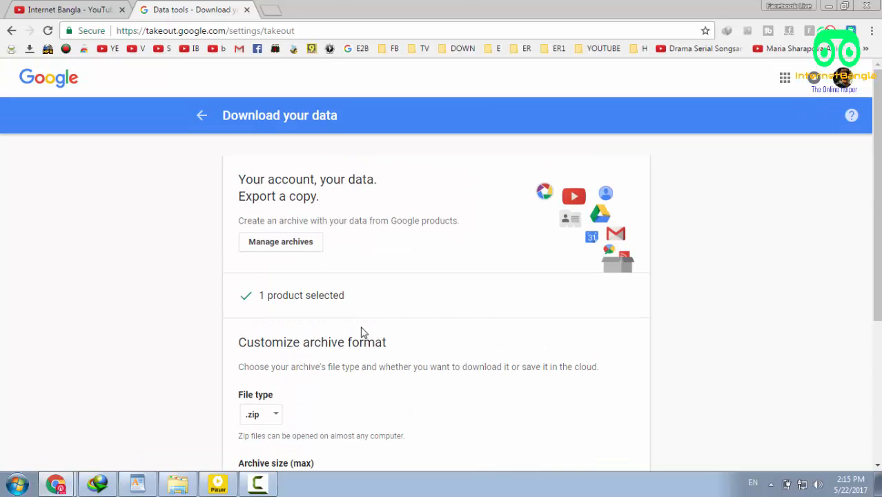
{"action": "scroll", "coordinate": [321, 260], "scroll_direction": "down", "scroll_amount": 4}
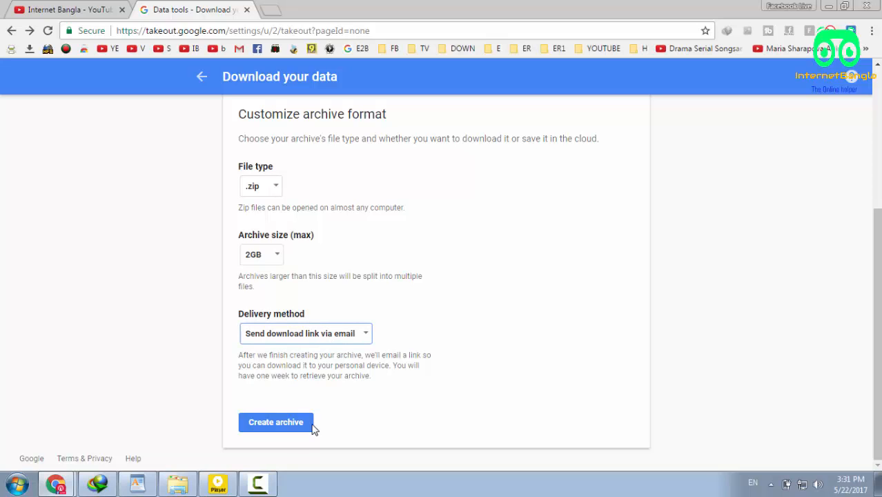
{"action": "left_click", "coordinate": [276, 425]}
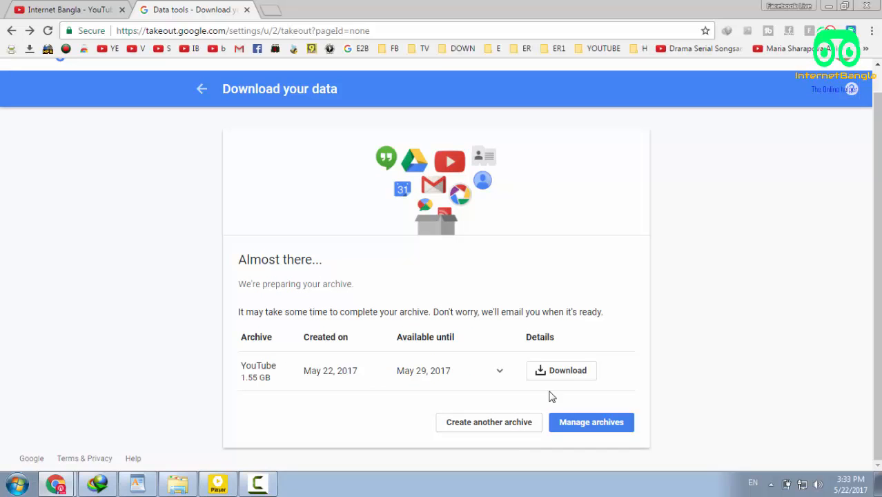
Request the download of the finished YouTube archive and verify the account with its password
{"action": "left_click", "coordinate": [566, 371]}
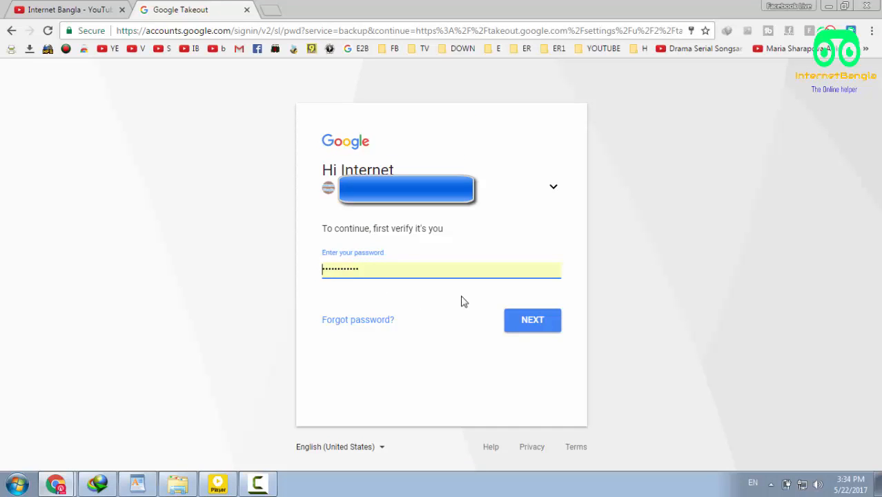
{"action": "left_click", "coordinate": [525, 321]}
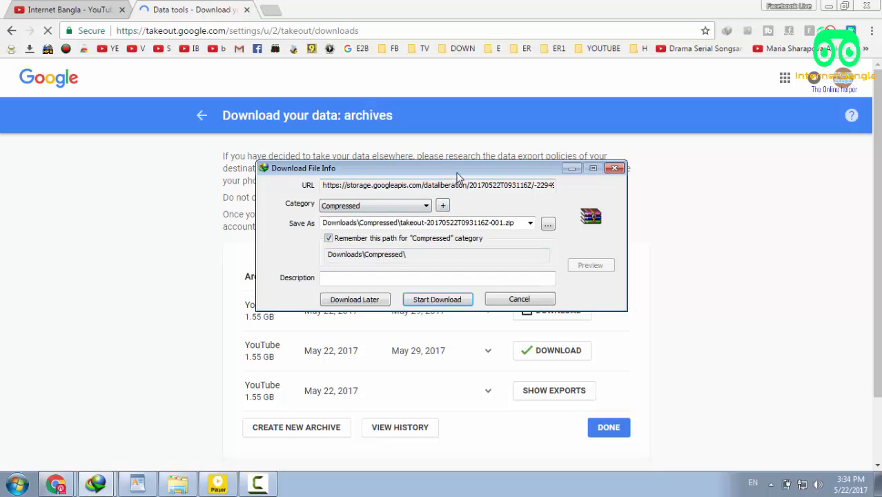
{"action": "left_click_drag", "start_coordinate": [457, 172], "coordinate": [521, 155]}
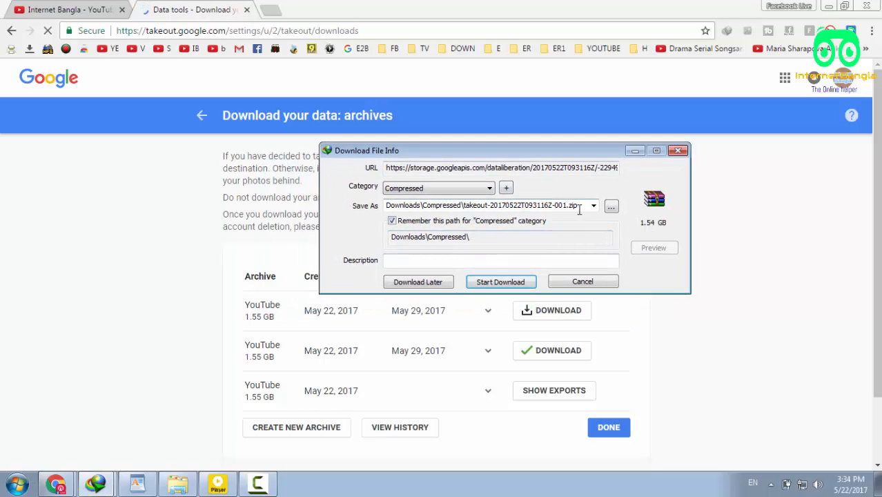
{"action": "left_click", "coordinate": [676, 151]}
{"action": "left_click", "coordinate": [567, 153]}
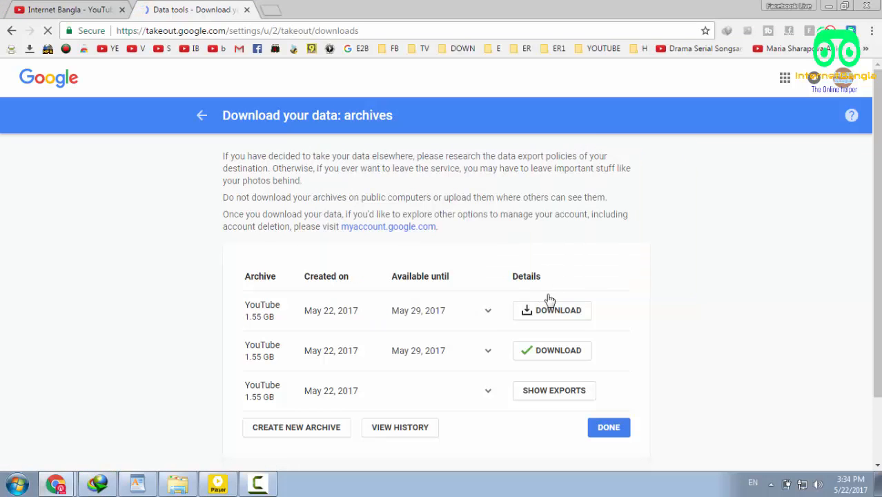
{"action": "left_click", "coordinate": [545, 310]}
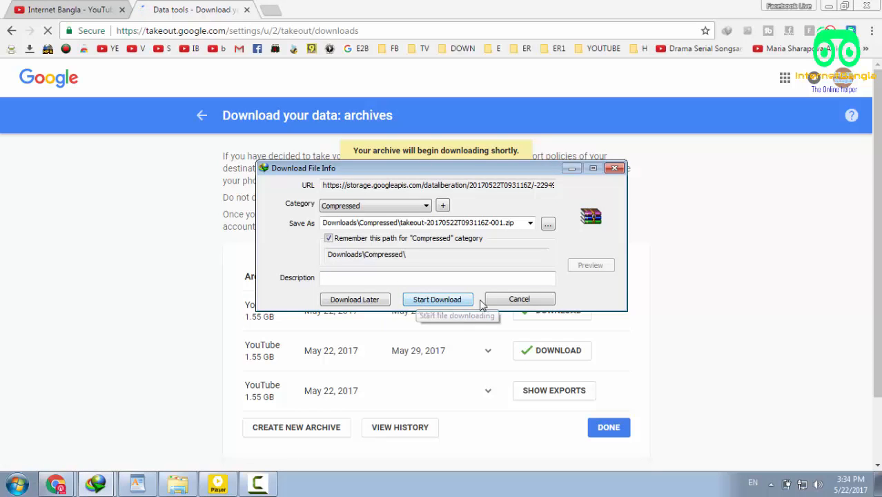
{"action": "left_click", "coordinate": [619, 172]}
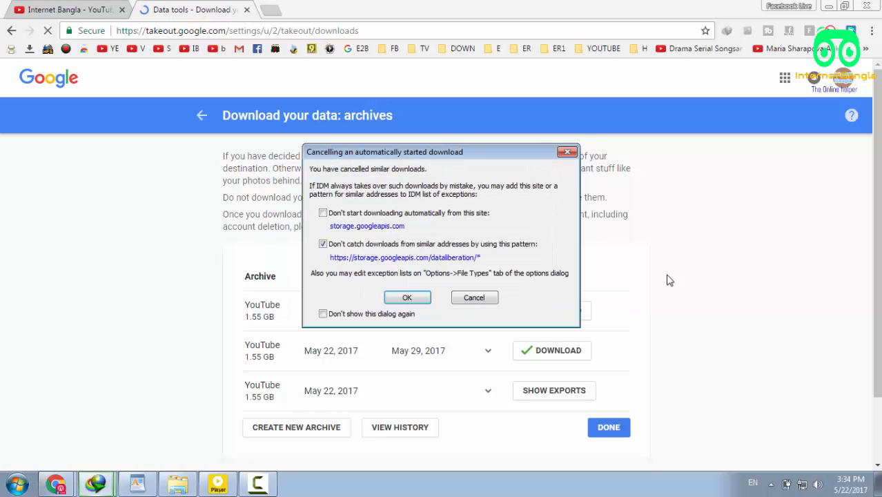
{"action": "left_click", "coordinate": [564, 158]}
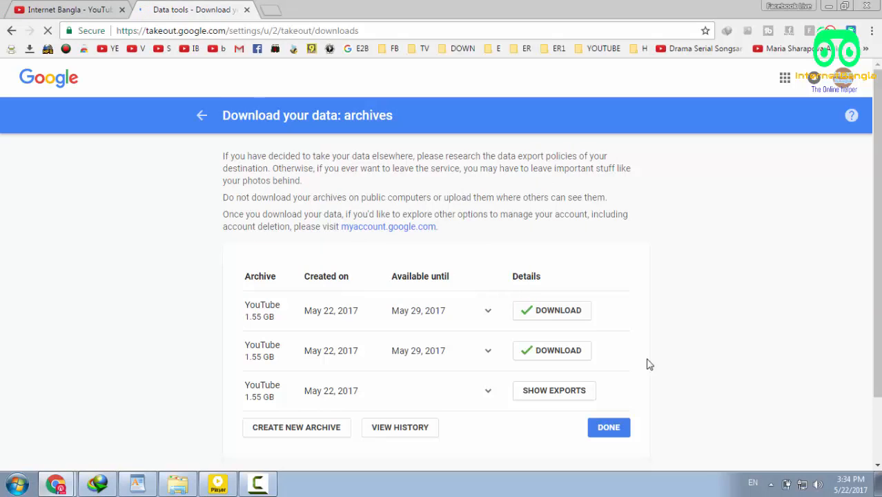
Switch to Internet Download Manager to check the takeout zip file's download progress, and minimize its window
{"action": "left_click", "coordinate": [97, 483]}
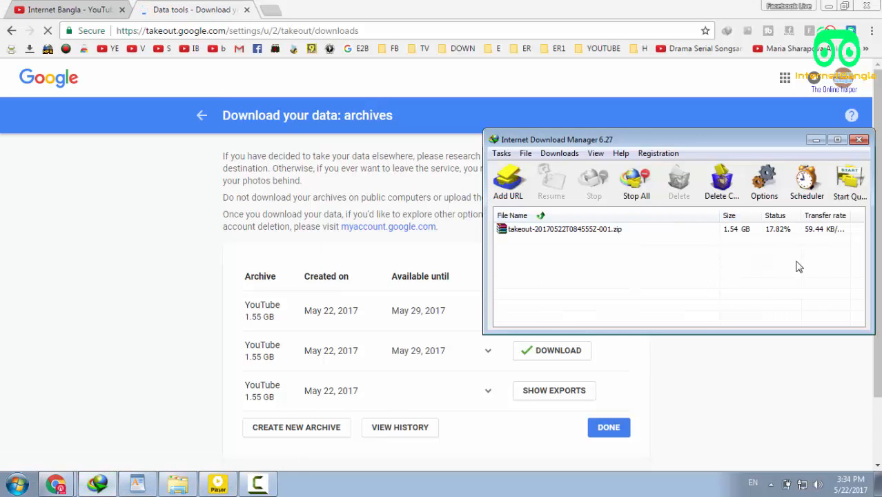
{"action": "left_click", "coordinate": [815, 140]}
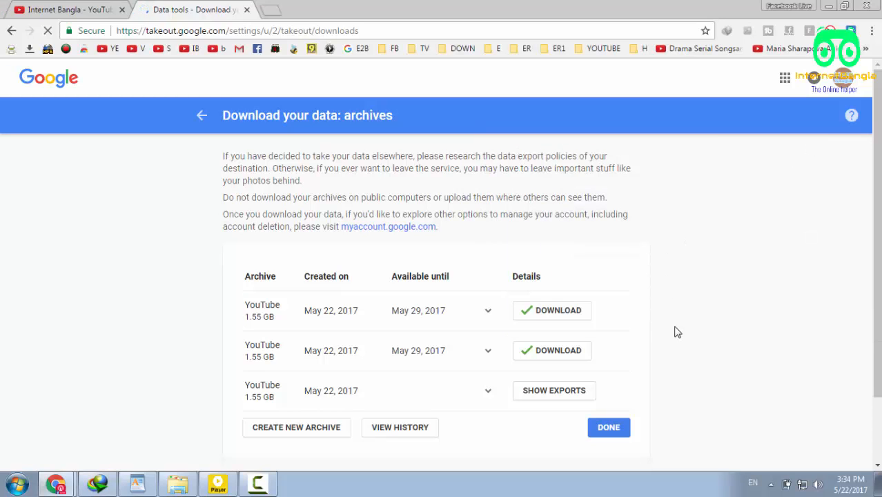